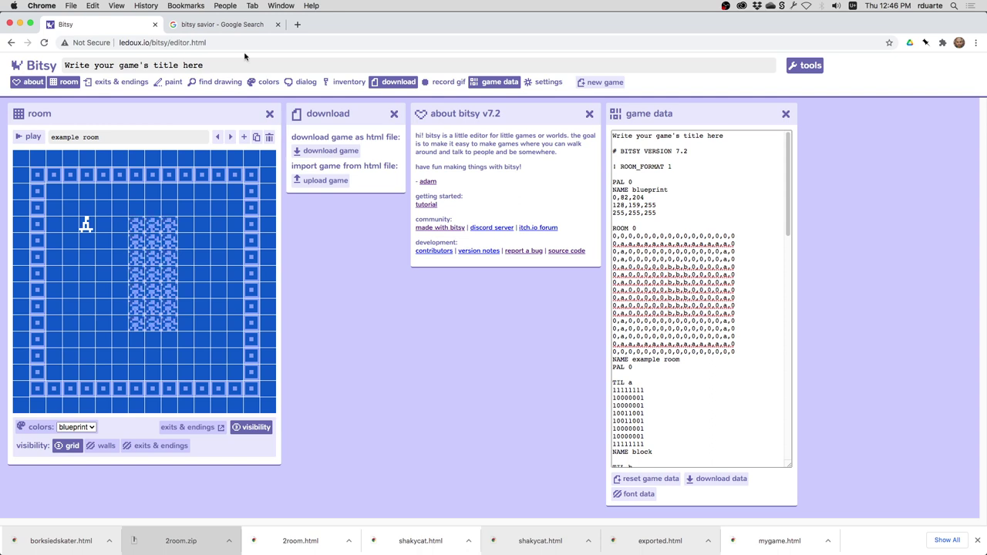
Open the bitsy-savior page on itch.io from the search results and read its usage instructions and notes through to the downloads.
{"action": "left_click", "coordinate": [218, 25]}
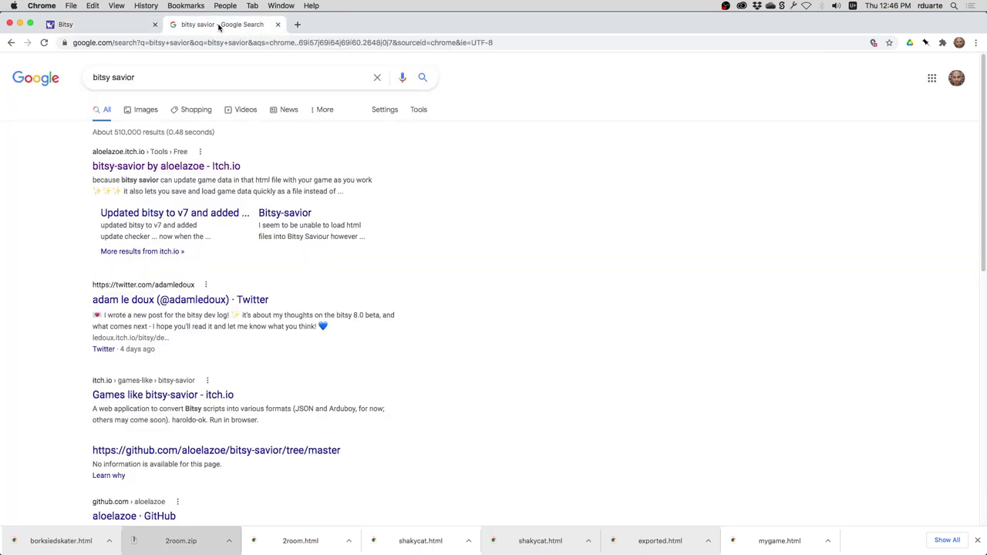
{"action": "left_click", "coordinate": [151, 170]}
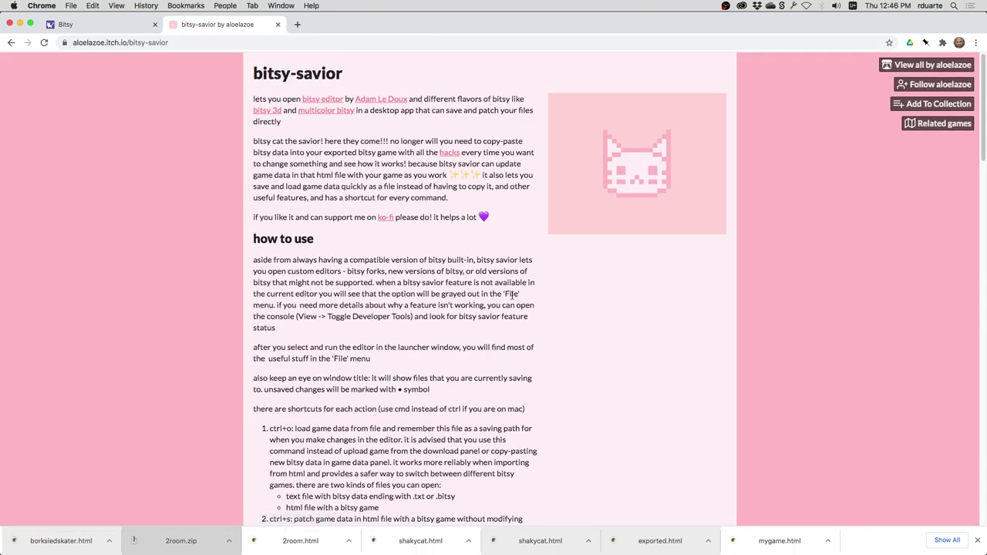
{"action": "scroll", "coordinate": [504, 309], "scroll_direction": "down", "scroll_amount": 1}
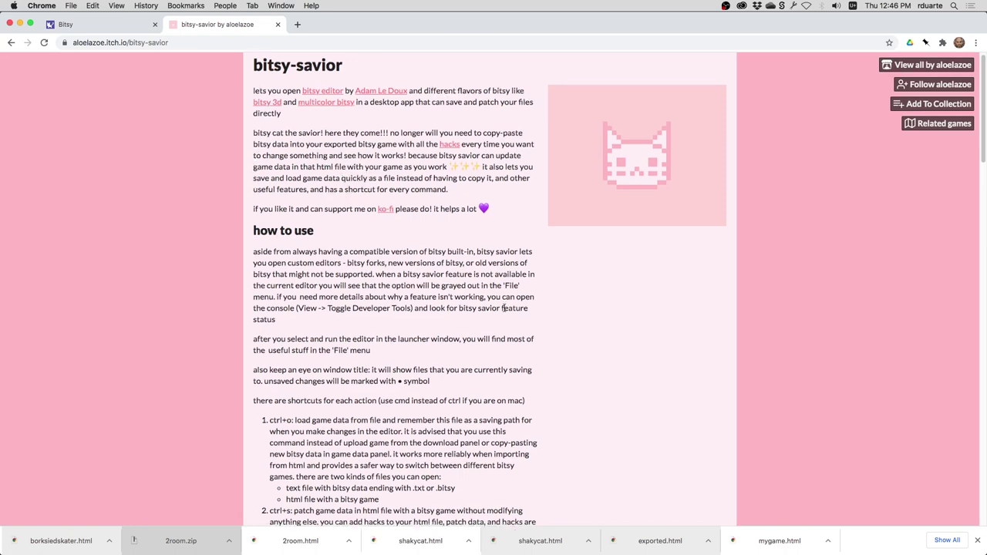
{"action": "scroll", "coordinate": [504, 308], "scroll_direction": "down", "scroll_amount": 5}
{"action": "scroll", "coordinate": [504, 311], "scroll_direction": "down", "scroll_amount": 5}
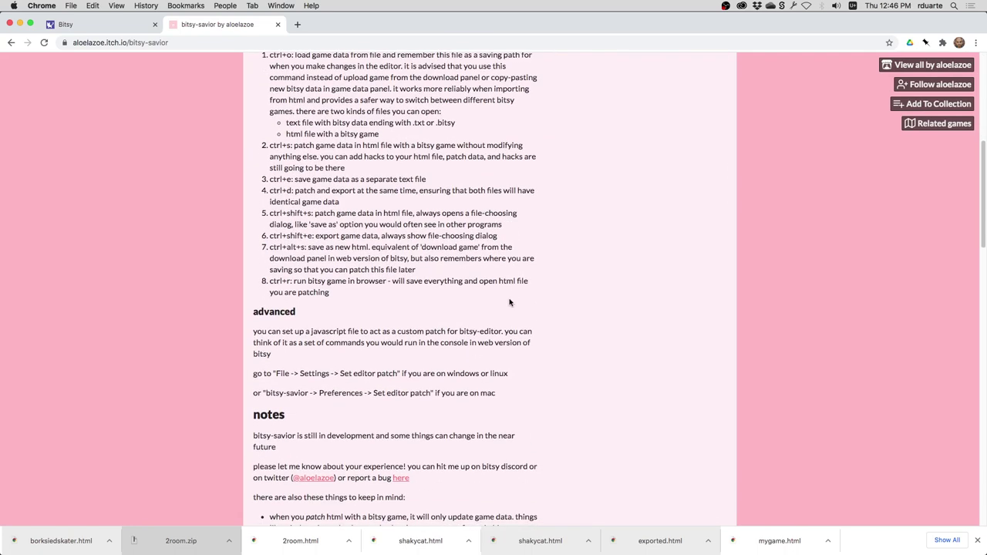
{"action": "scroll", "coordinate": [505, 309], "scroll_direction": "down", "scroll_amount": 1}
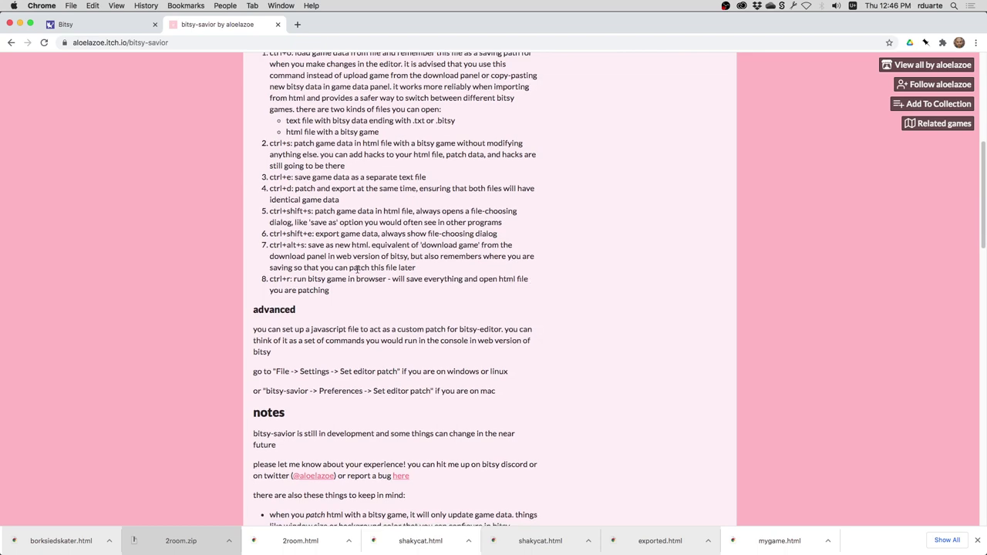
{"action": "scroll", "coordinate": [412, 324], "scroll_direction": "down", "scroll_amount": 10}
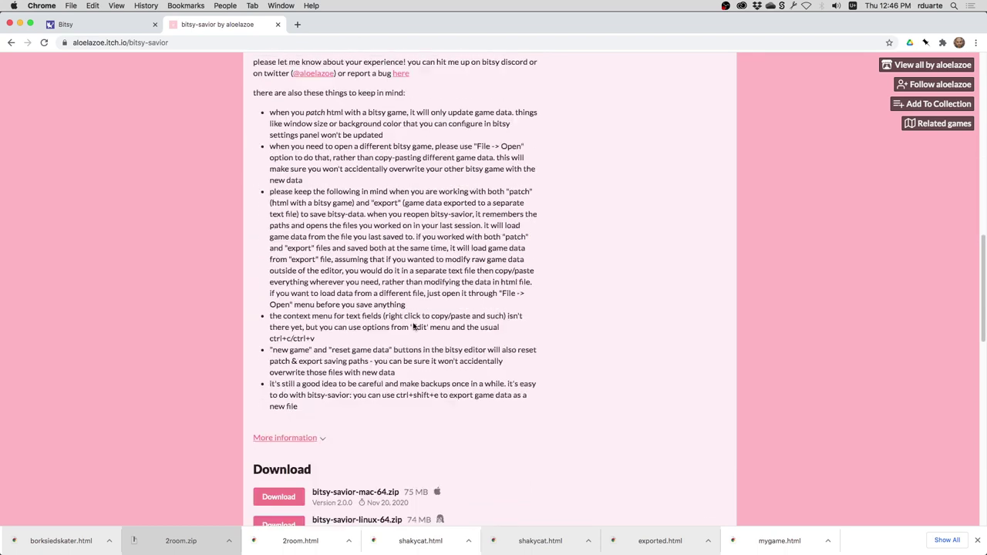
{"action": "scroll", "coordinate": [414, 326], "scroll_direction": "down", "scroll_amount": 10}
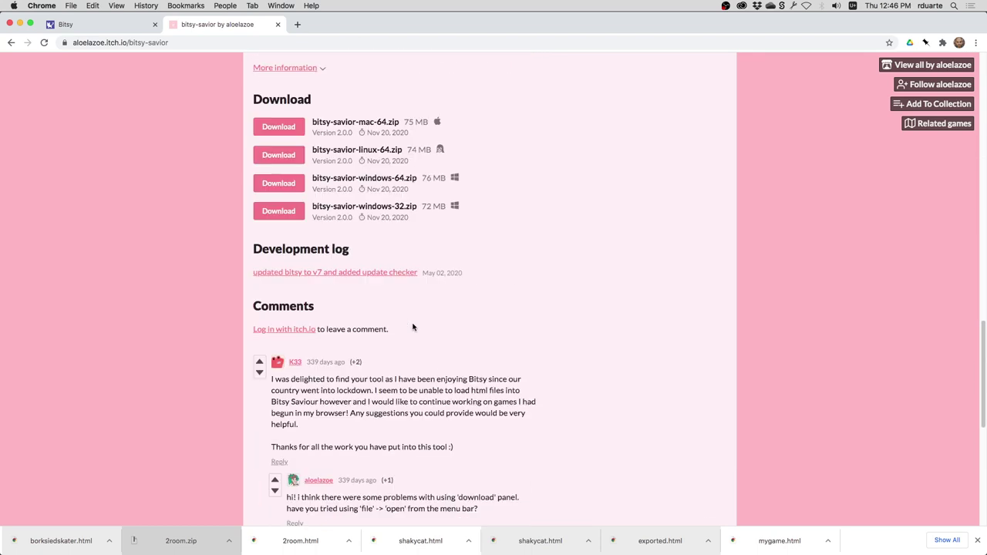
Try to download bitsy-savior-mac-64.zip from the itch.io page.
{"action": "left_click", "coordinate": [291, 129]}
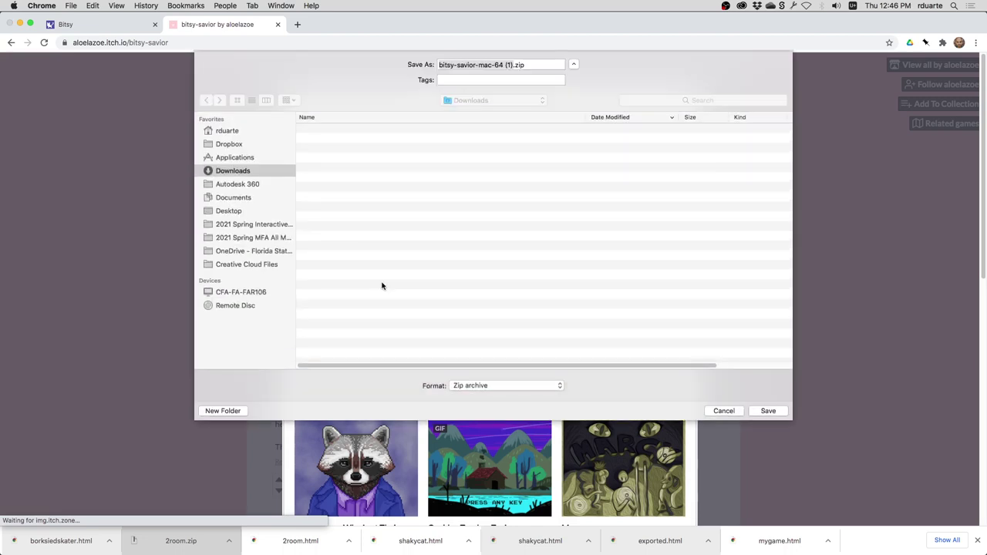
{"action": "key", "text": "Escape"}
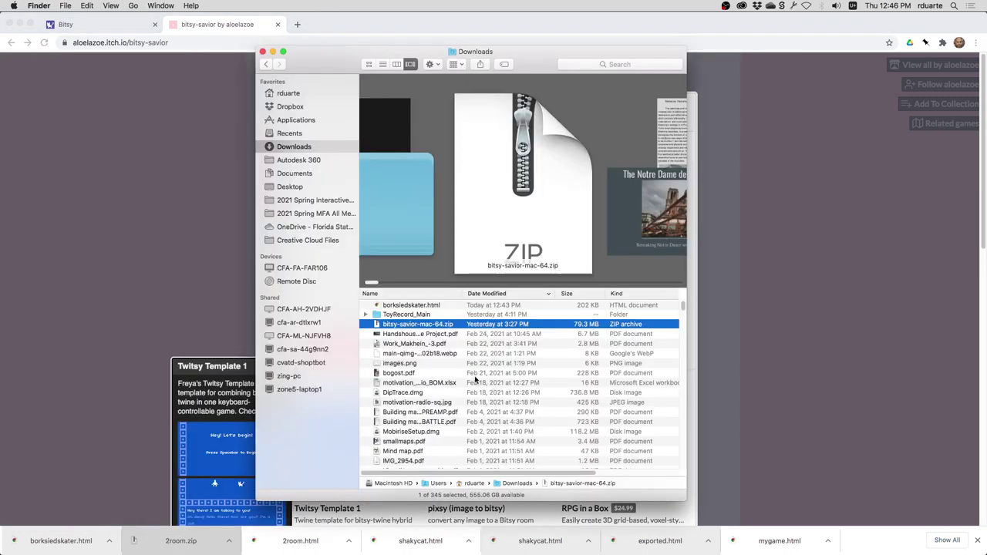
Extract bitsy-savior-mac-64.zip in the Downloads folder and move the extracted folder to the home folder.
{"action": "double_click", "coordinate": [414, 324]}
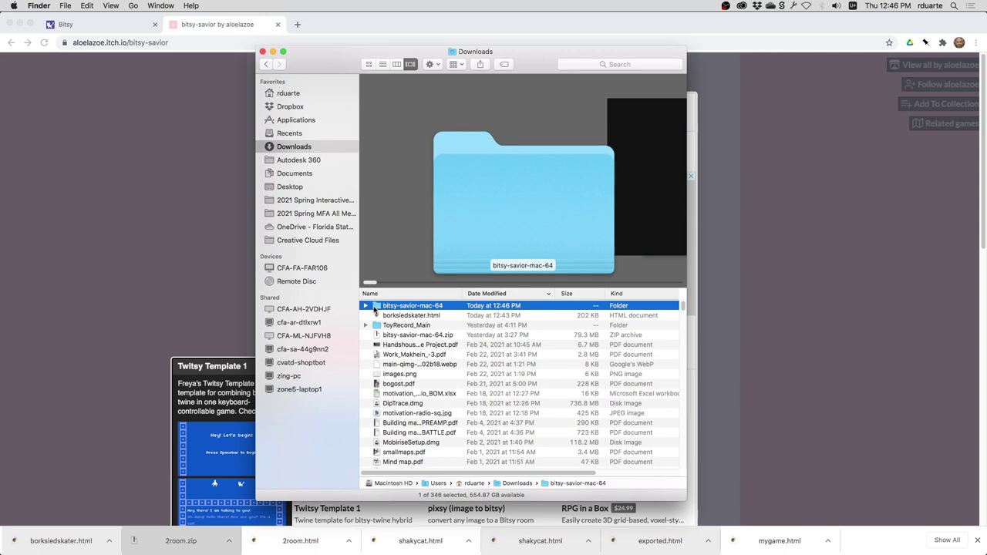
{"action": "left_click", "coordinate": [366, 306]}
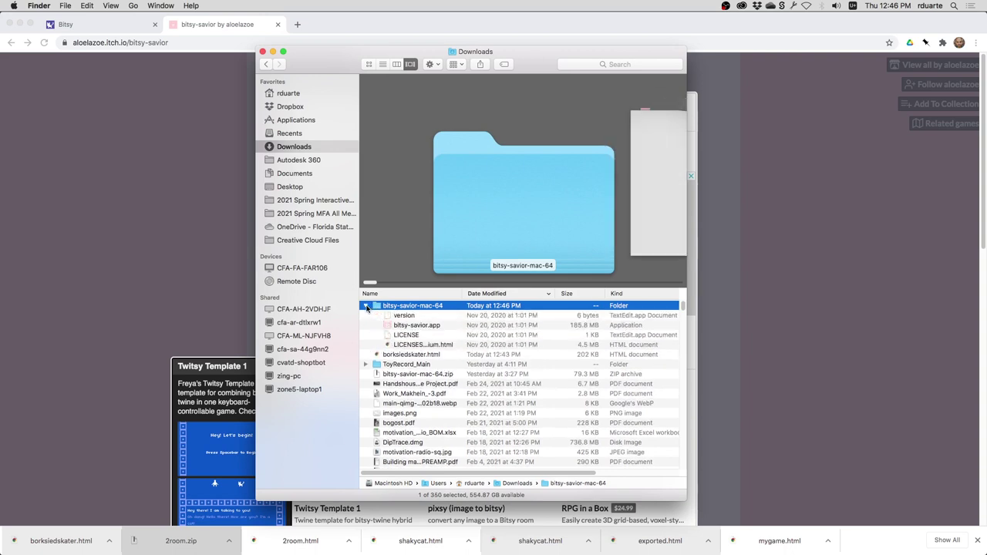
{"action": "left_click", "coordinate": [366, 307]}
{"action": "left_click_drag", "start_coordinate": [378, 308], "coordinate": [296, 95]}
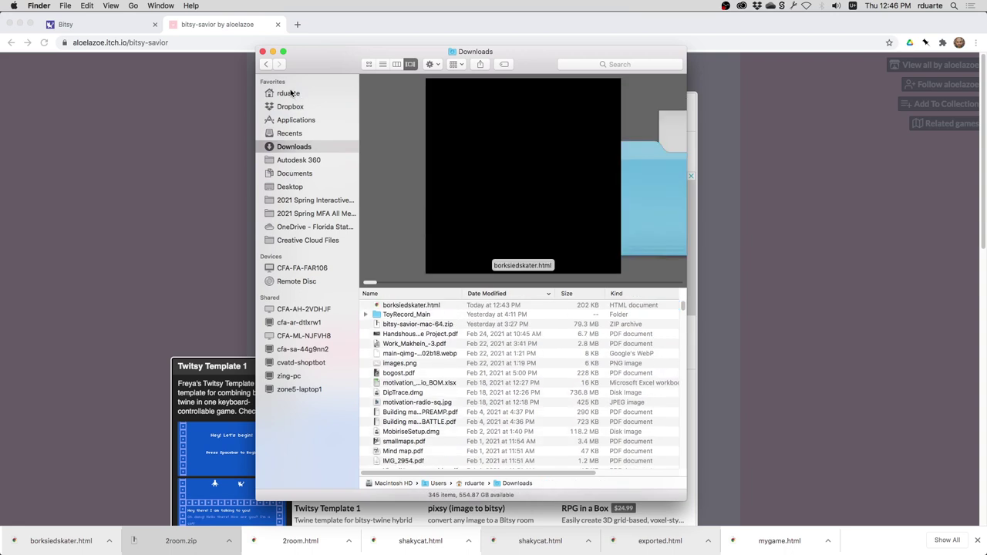
Launch bitsy-savior.app from the bitsy-savior-mac-64 folder in the home folder.
{"action": "left_click", "coordinate": [292, 93]}
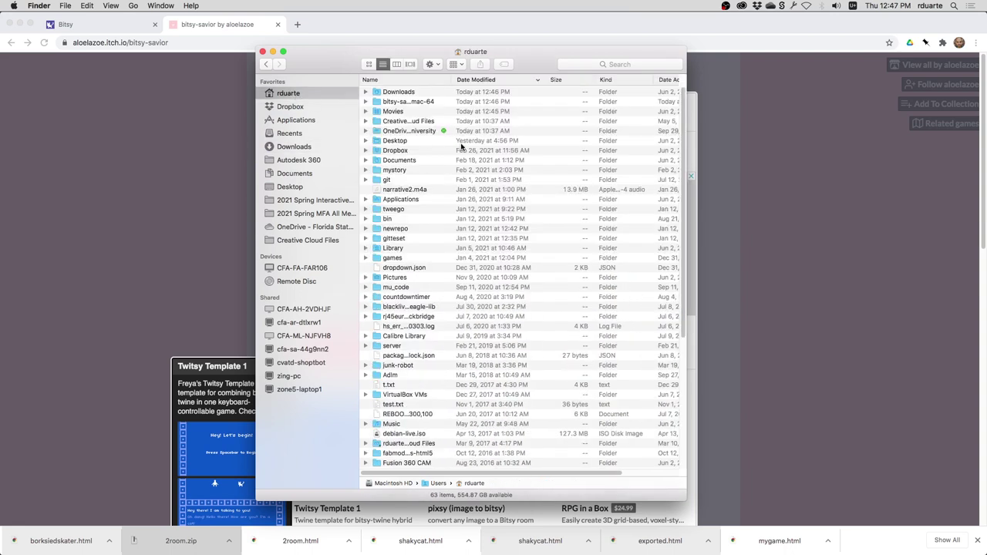
{"action": "type", "text": "bit"}
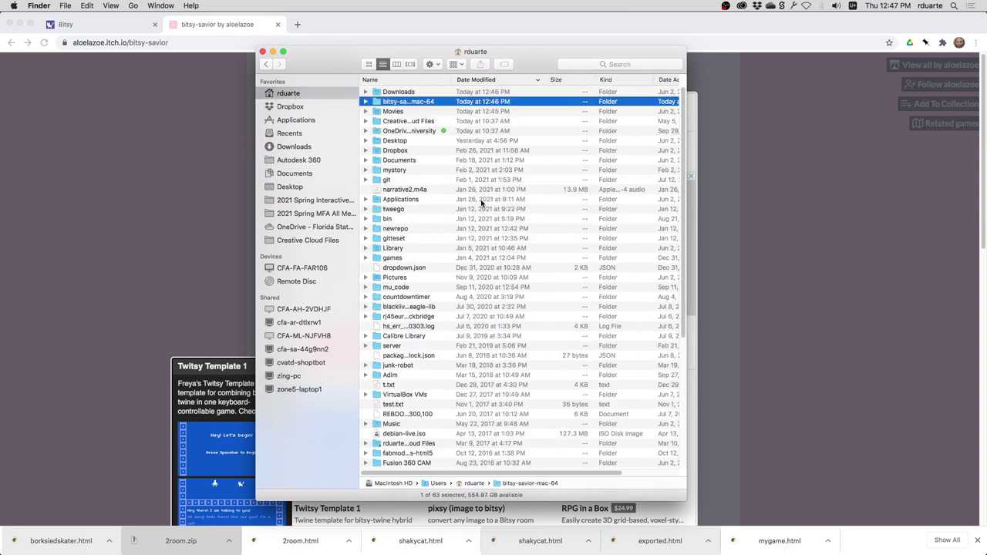
{"action": "left_click", "coordinate": [366, 101]}
{"action": "left_click", "coordinate": [407, 123]}
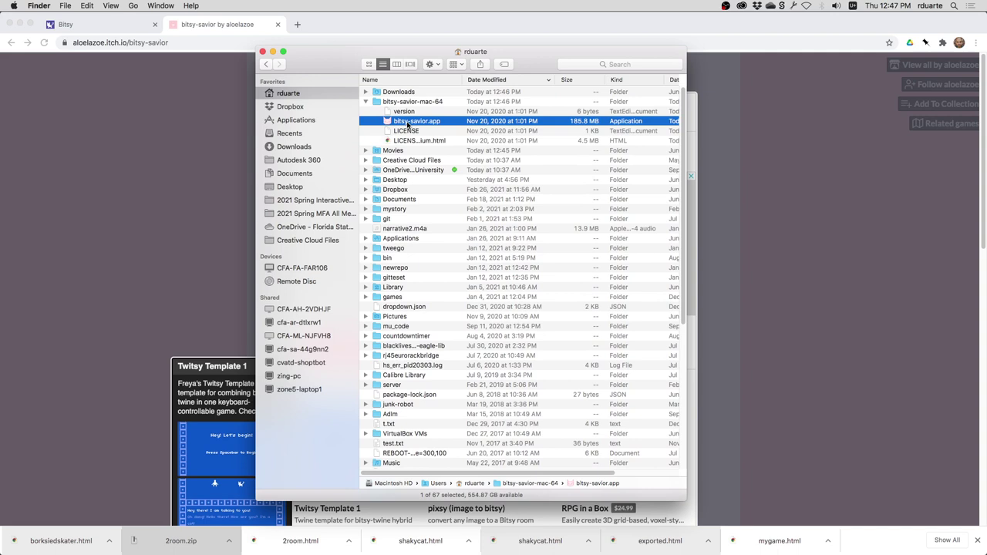
{"action": "double_click", "coordinate": [407, 123]}
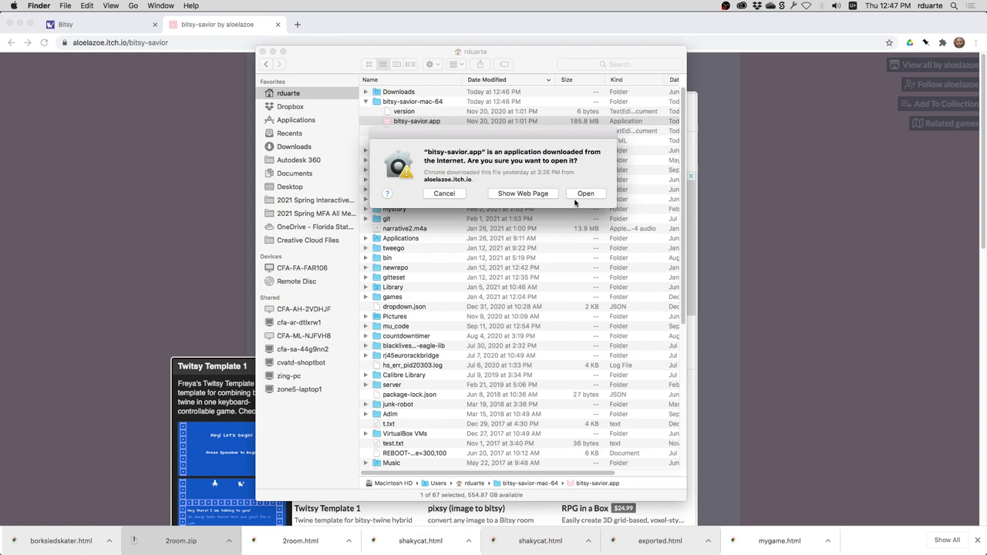
Check the Security & Privacy settings in System Preferences for which downloaded apps are allowed, and close them.
{"action": "left_click", "coordinate": [14, 6]}
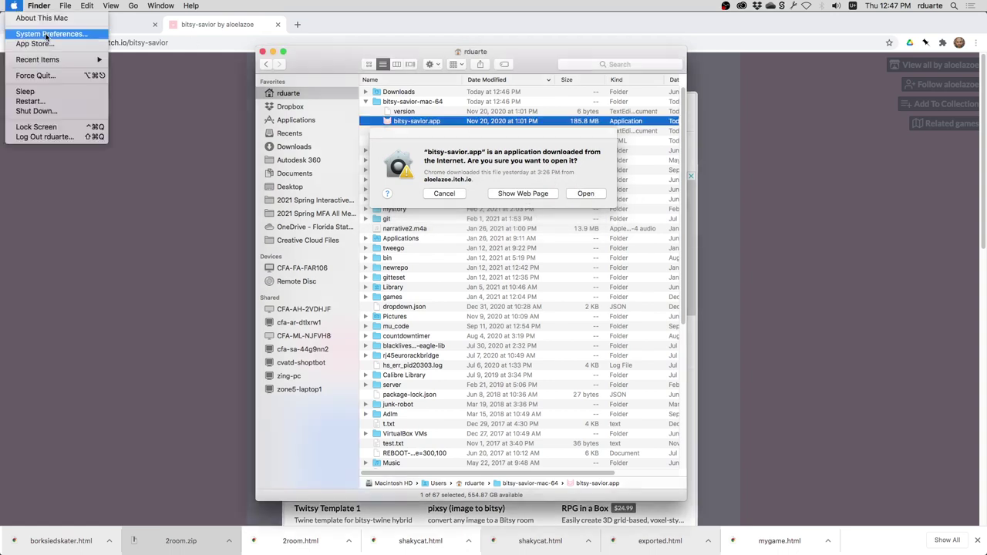
{"action": "left_click", "coordinate": [46, 35]}
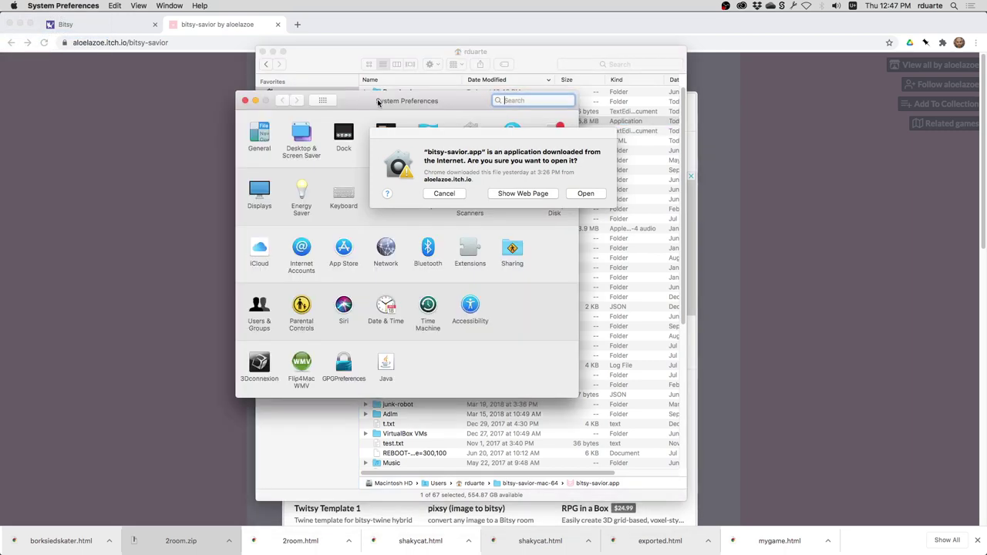
{"action": "left_click_drag", "start_coordinate": [393, 103], "coordinate": [196, 106]}
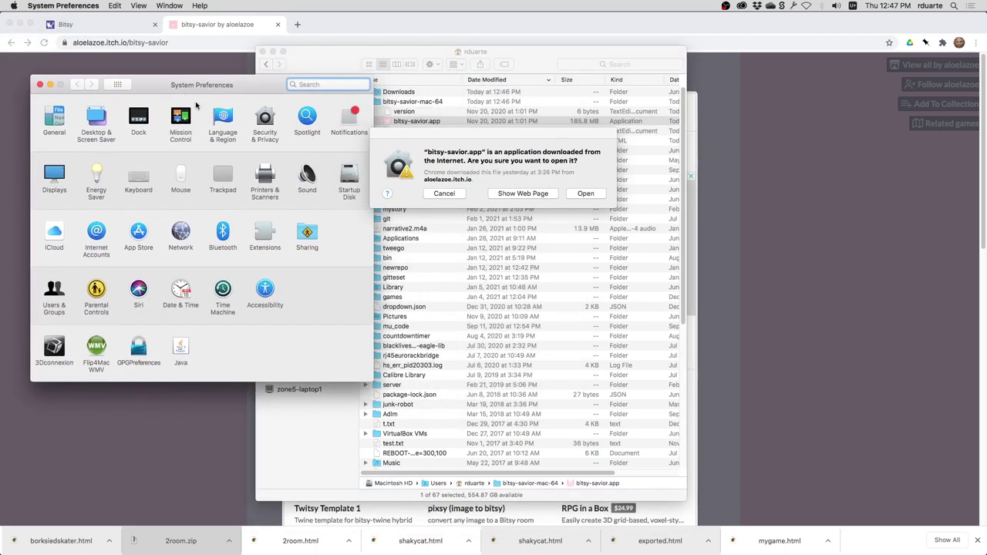
{"action": "left_click", "coordinate": [265, 120]}
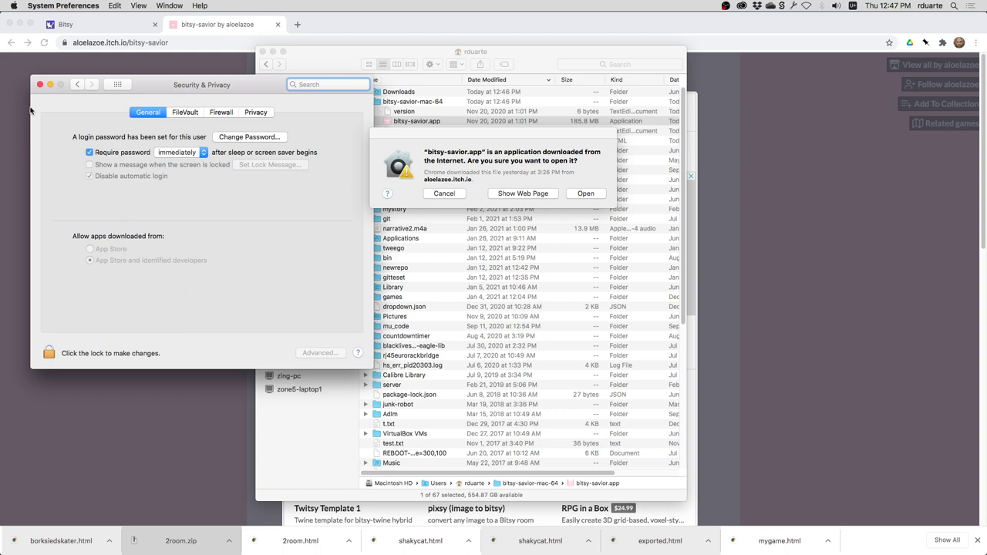
{"action": "left_click", "coordinate": [40, 84]}
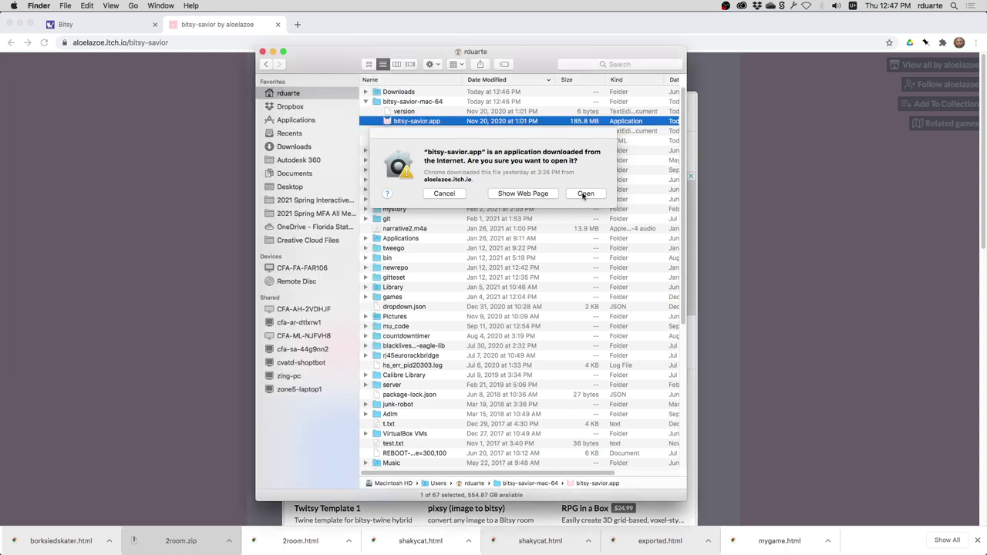
Allow the downloaded bitsy-savior.app to open and reposition its launcher window.
{"action": "left_click", "coordinate": [586, 193]}
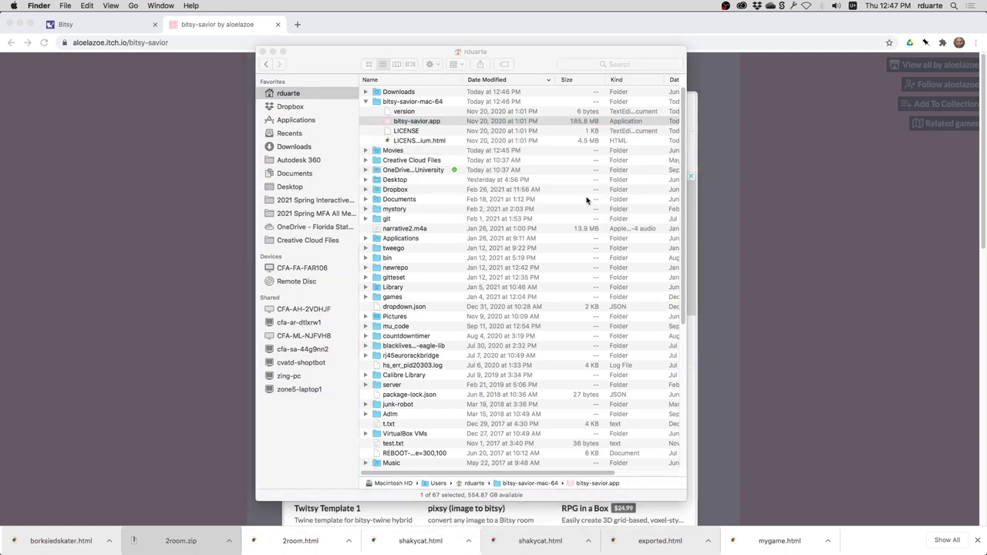
{"action": "left_click_drag", "start_coordinate": [501, 154], "coordinate": [442, 97]}
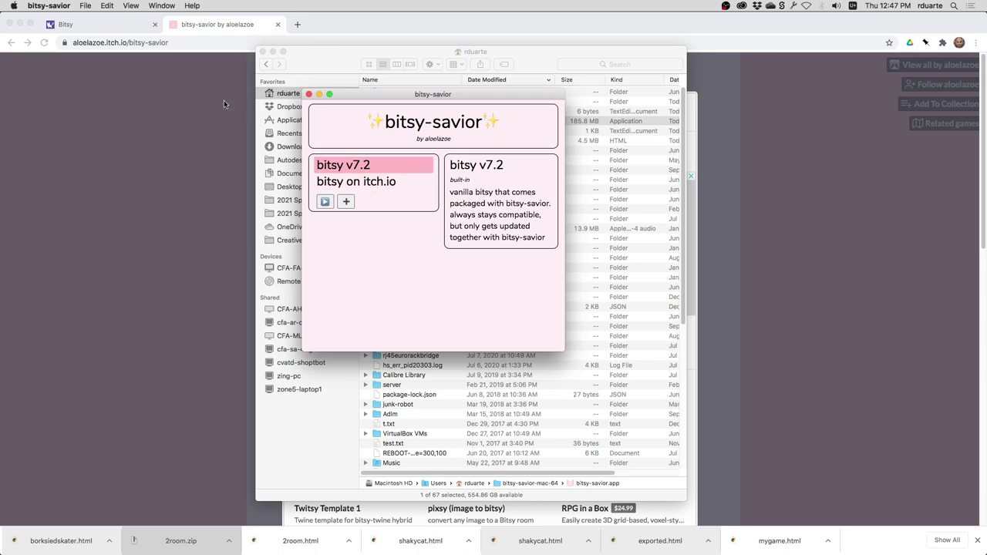
Switch back to Chrome, open the Bitsy source code repository from the Bitsy editor, and show its list of forks.
{"action": "left_click", "coordinate": [203, 117]}
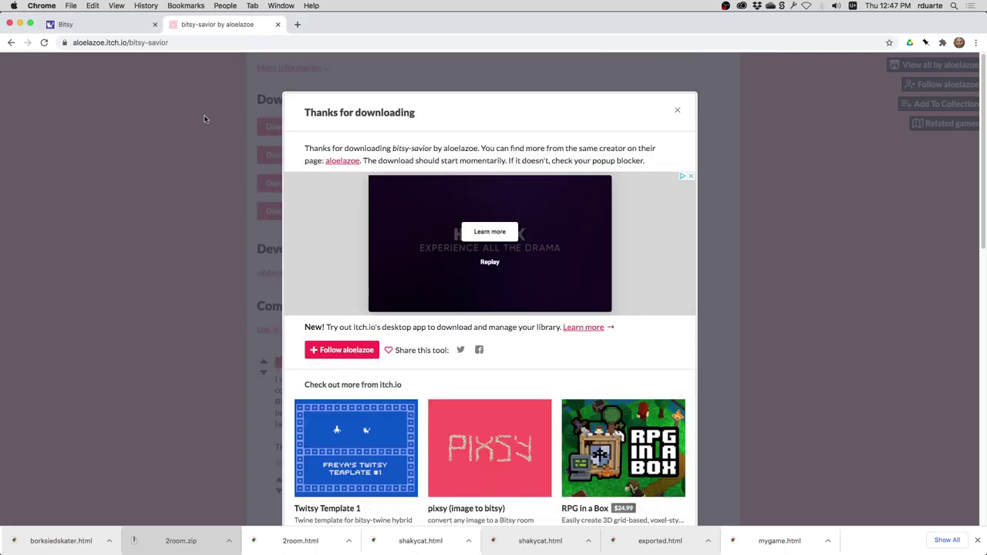
{"action": "left_click", "coordinate": [80, 24]}
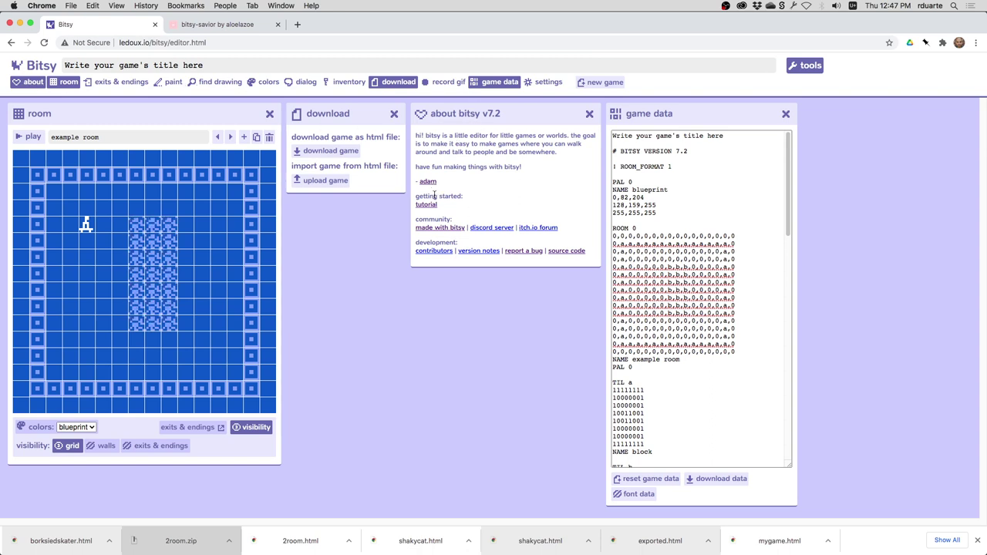
{"action": "left_click", "coordinate": [563, 251]}
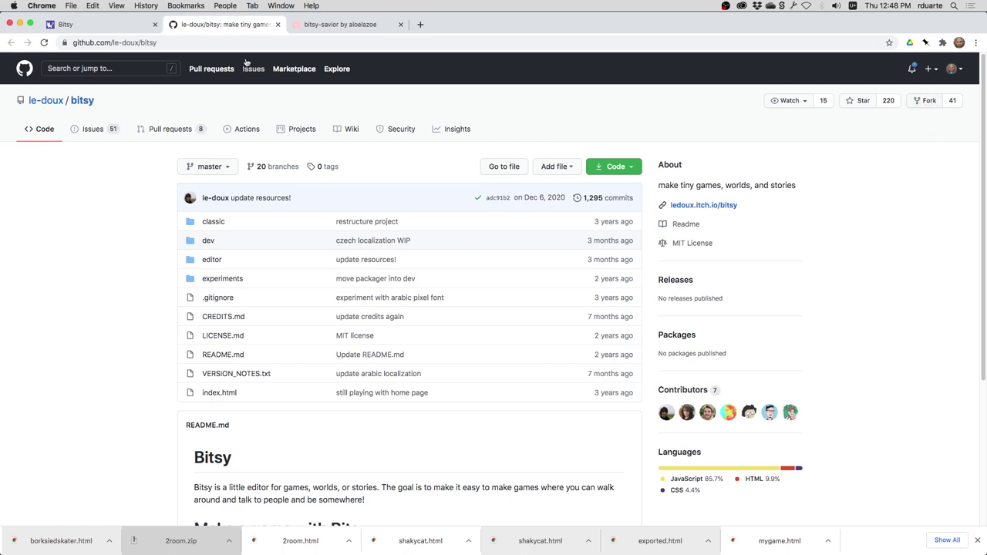
{"action": "left_click", "coordinate": [953, 103]}
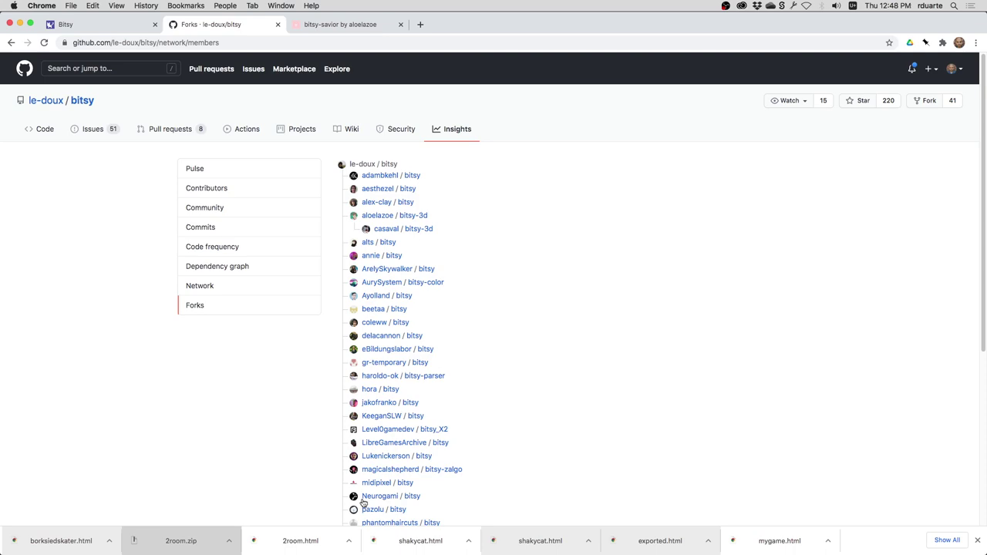
Open the bitsy-color fork, follow the link to its itch.io page, and run the Bitsy Color editor.
{"action": "left_click", "coordinate": [432, 283]}
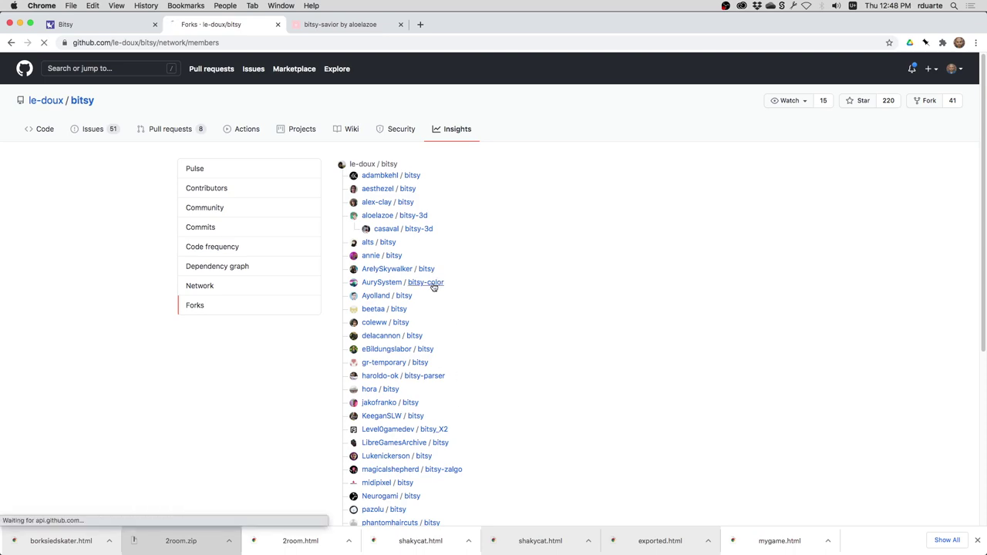
{"action": "scroll", "coordinate": [421, 302], "scroll_direction": "down", "scroll_amount": 3}
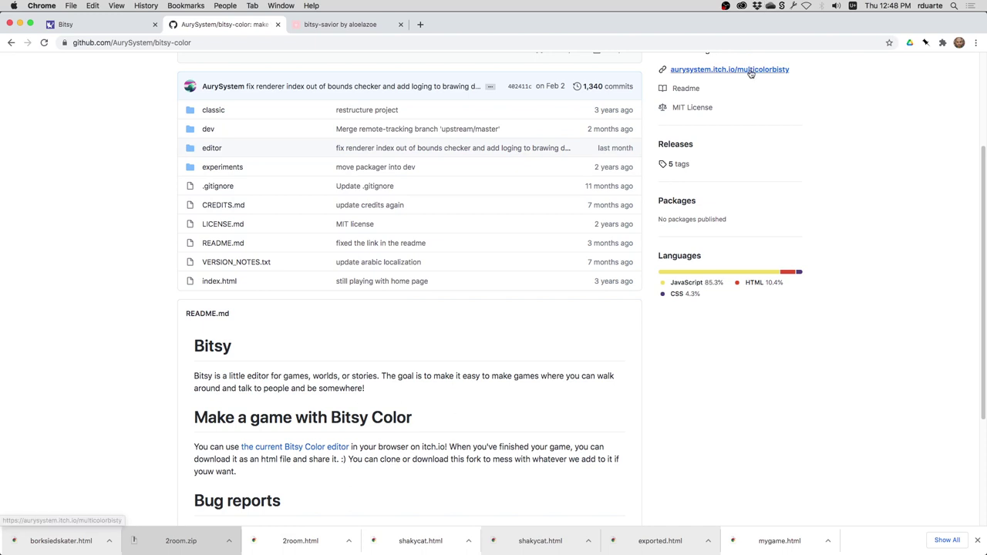
{"action": "left_click", "coordinate": [746, 70]}
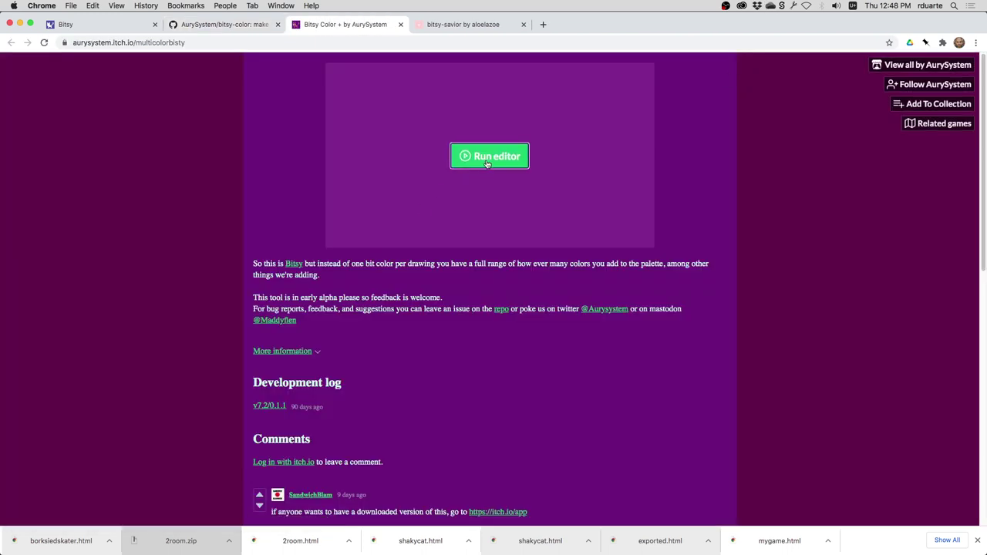
{"action": "left_click", "coordinate": [485, 162]}
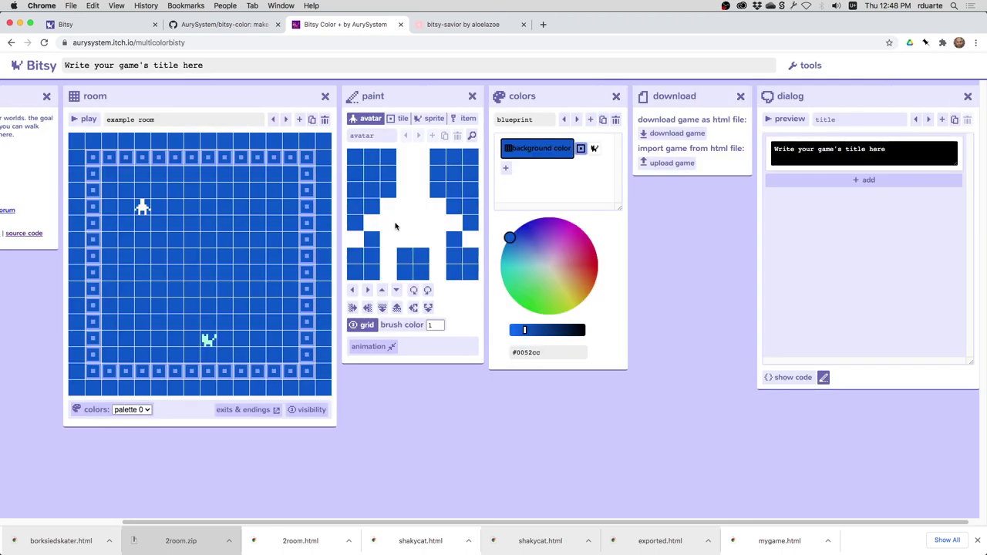
Add a colour to the blueprint palette and alter the avatar by nudging it sideways and mirroring its lower half upward.
{"action": "left_click", "coordinate": [506, 167]}
{"action": "left_click", "coordinate": [367, 289]}
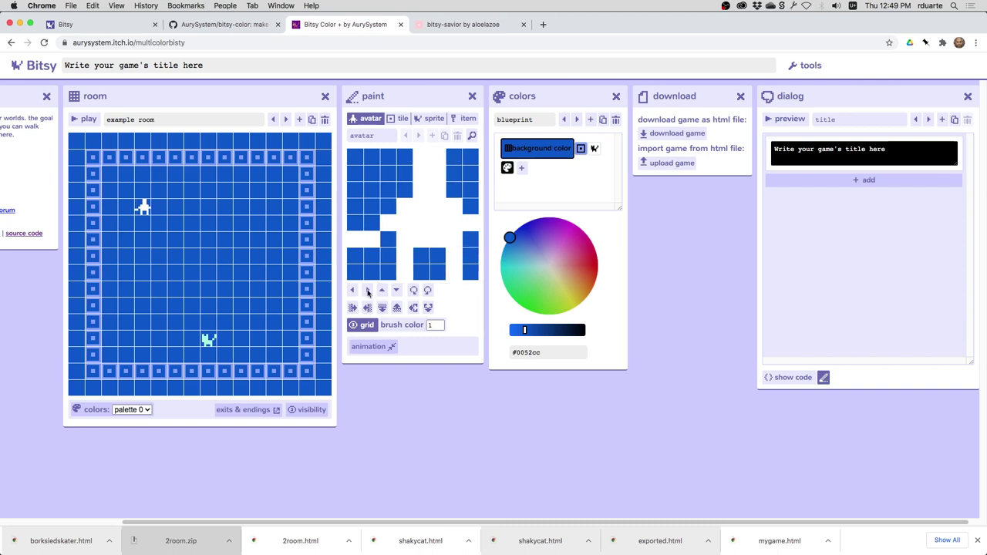
{"action": "left_click", "coordinate": [367, 289]}
{"action": "left_click", "coordinate": [353, 290]}
{"action": "left_click", "coordinate": [352, 290]}
{"action": "left_click", "coordinate": [352, 289]}
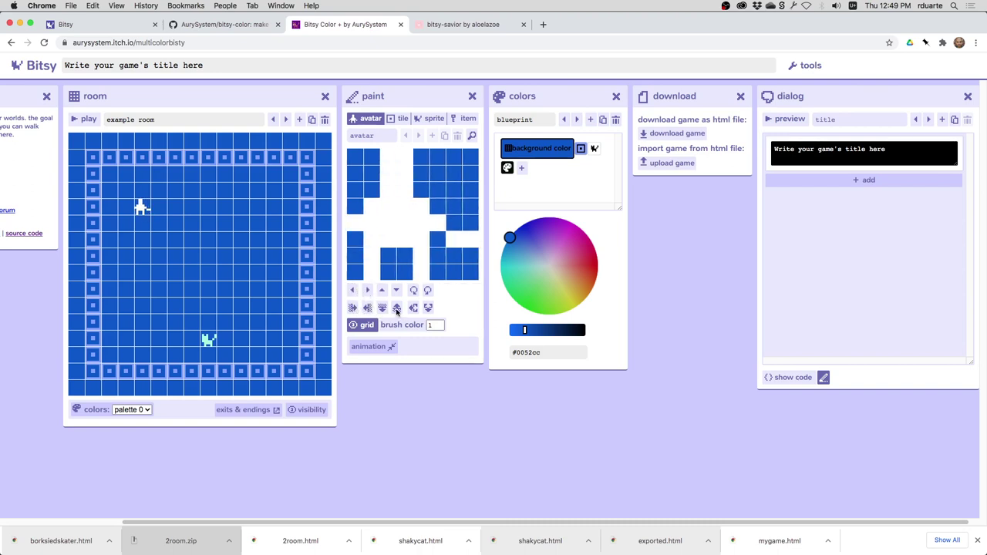
{"action": "left_click", "coordinate": [397, 307]}
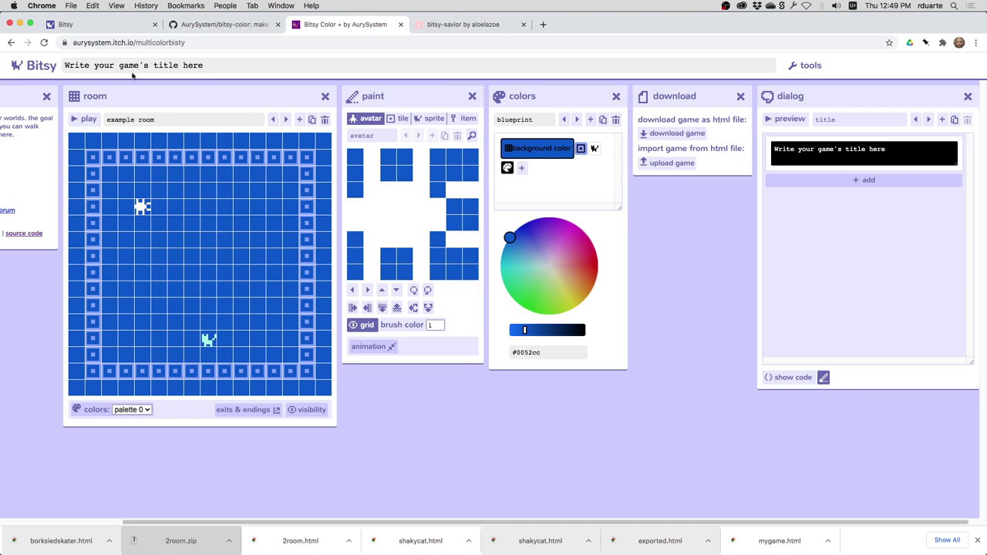
{"action": "left_click", "coordinate": [147, 44]}
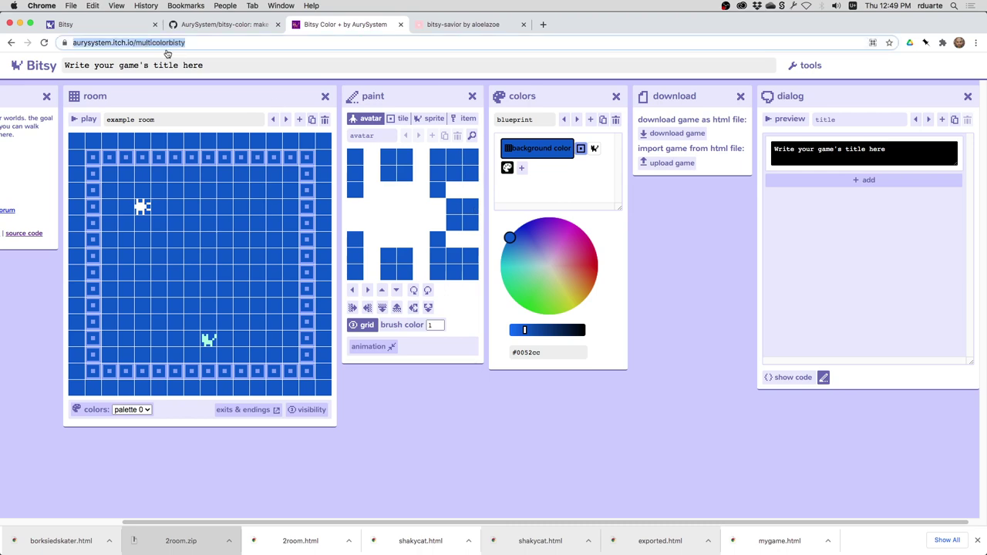
{"action": "key", "text": "super+Tab"}
{"action": "left_click", "coordinate": [347, 201]}
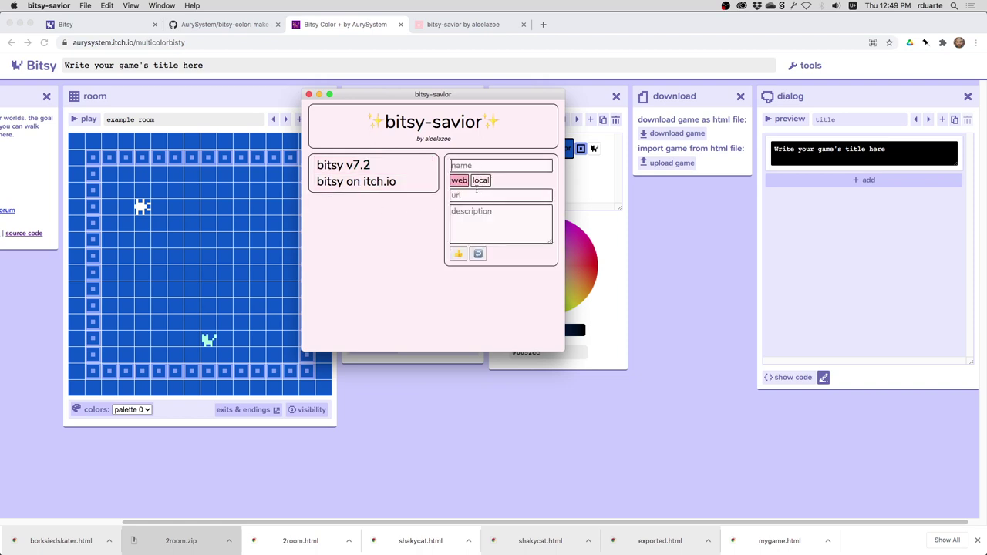
{"action": "type", "text": "Bitsy Color"}
{"action": "left_click", "coordinate": [479, 195]}
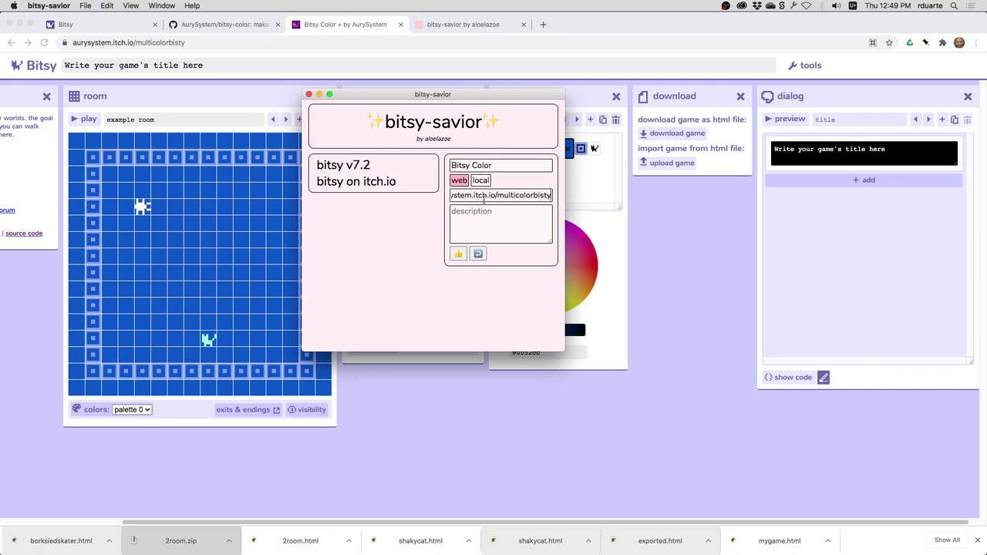
{"action": "key", "text": "super+v"}
{"action": "left_click", "coordinate": [502, 215]}
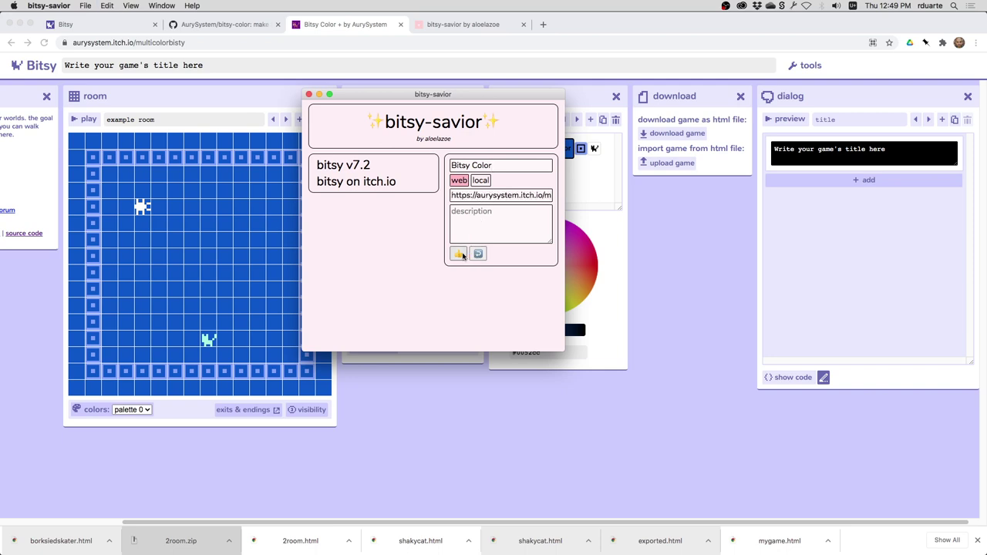
{"action": "left_click", "coordinate": [457, 253]}
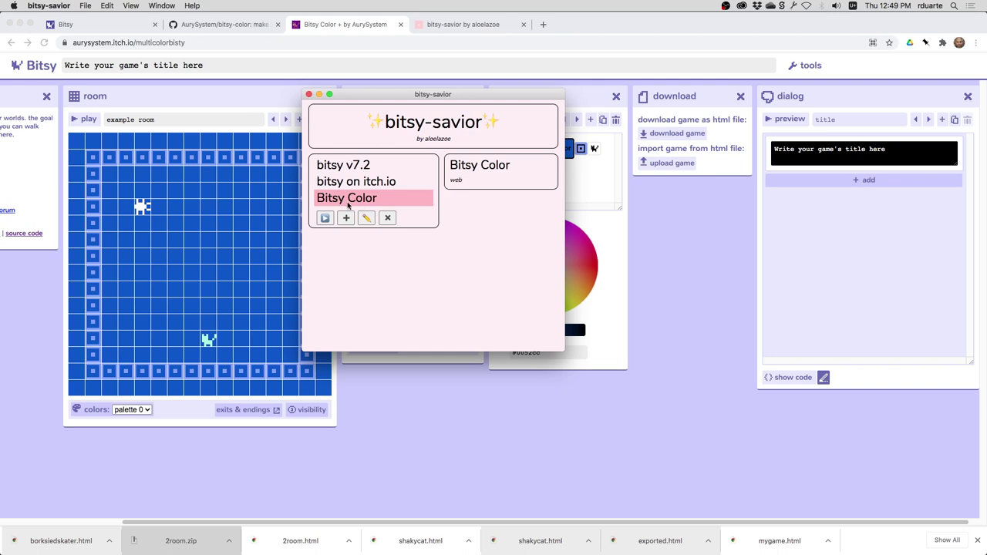
Launch the newly added Bitsy Color editor from the bitsy-savior launcher.
{"action": "left_click", "coordinate": [324, 219]}
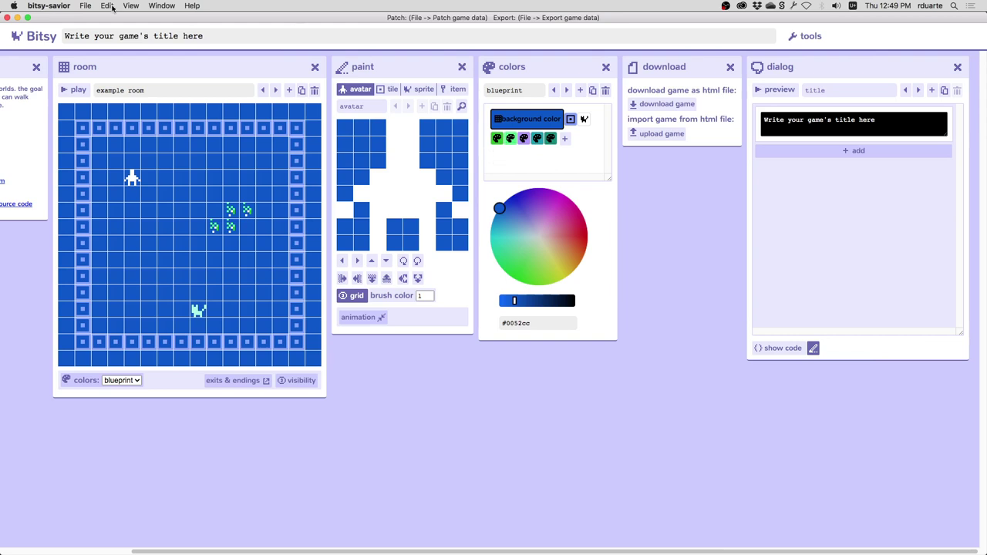
{"action": "left_click", "coordinate": [49, 7]}
{"action": "left_click", "coordinate": [51, 8]}
Close the Bitsy Color editor window and launch the built-in bitsy v7.2 editor from the launcher.
{"action": "left_click", "coordinate": [7, 17]}
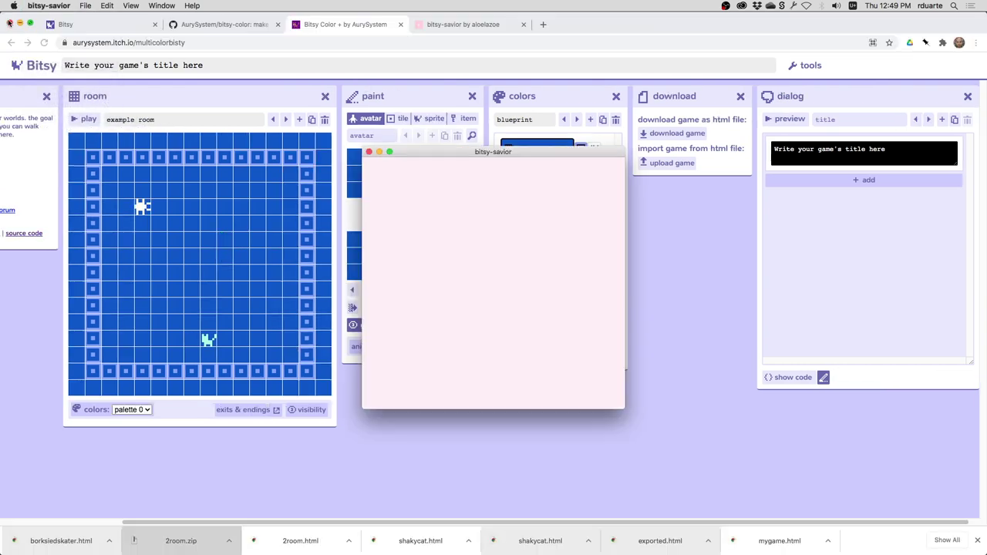
{"action": "left_click", "coordinate": [422, 225]}
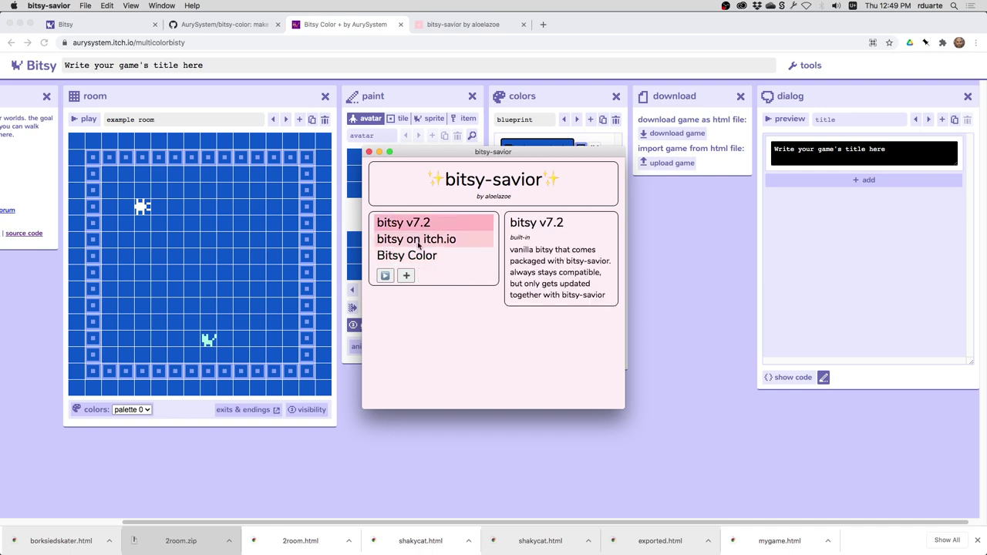
{"action": "left_click", "coordinate": [384, 277]}
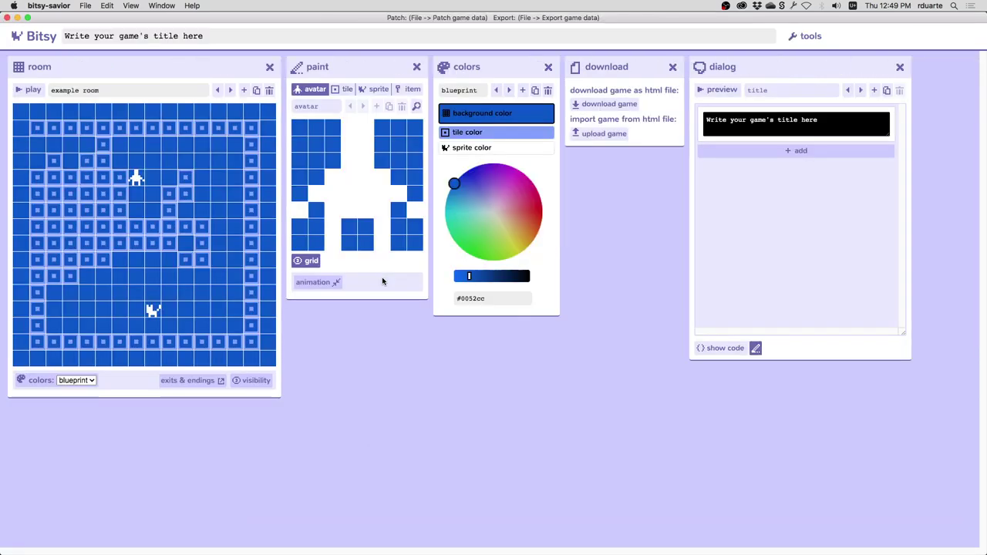